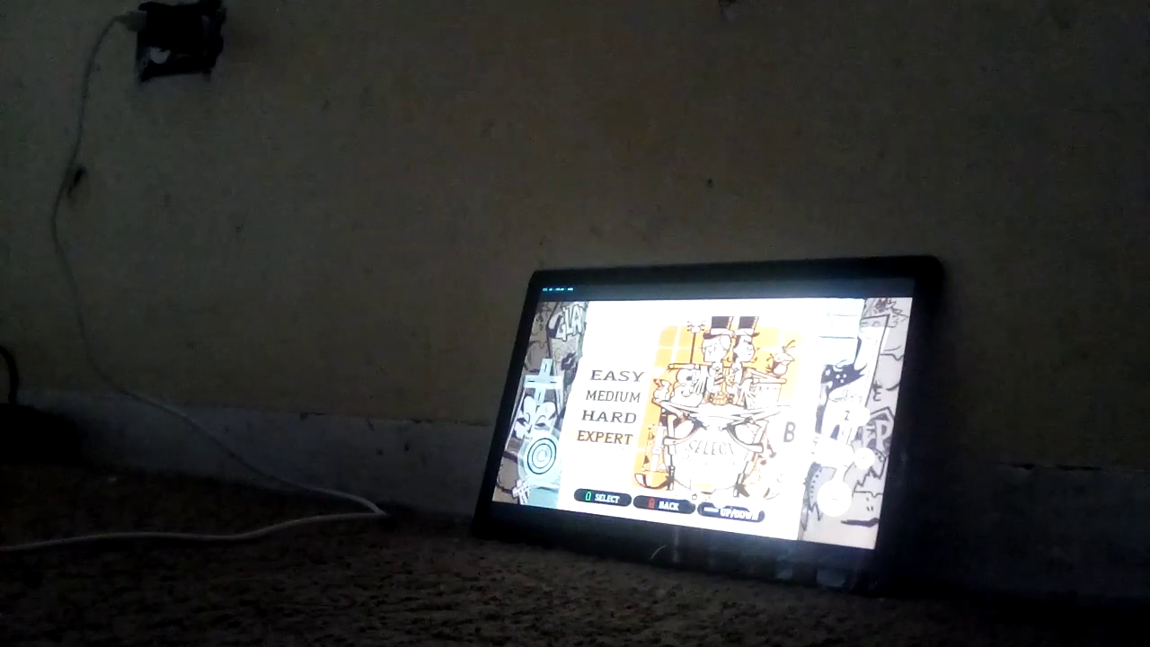
key("Down")
key("Down")
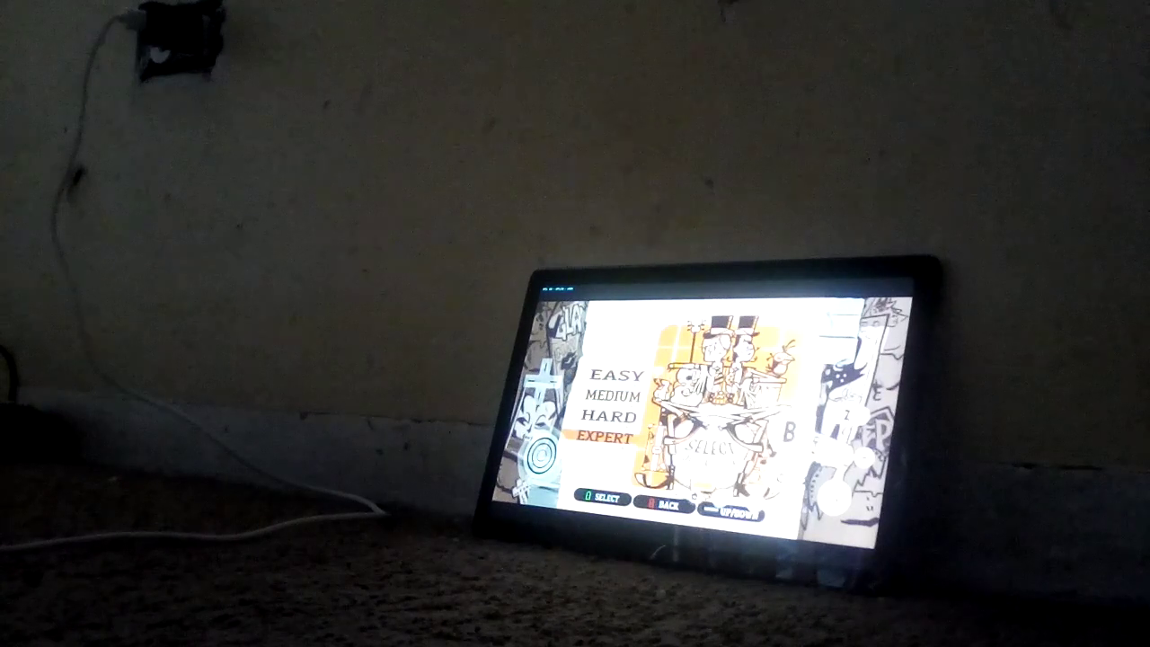
key("Return")
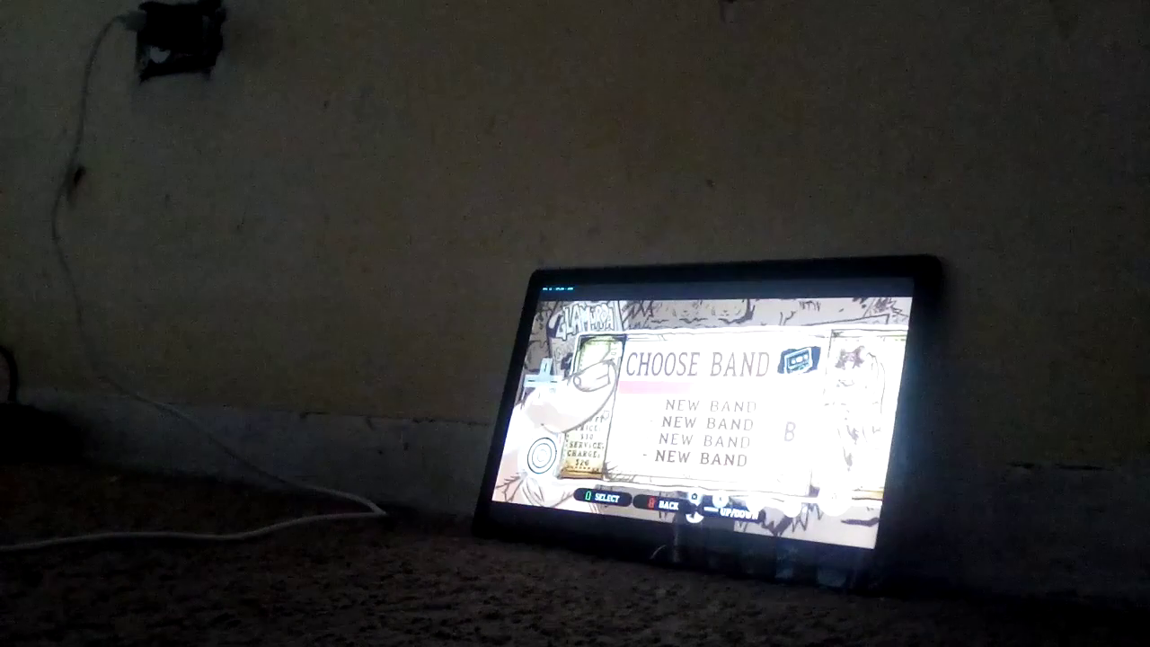
key("Escape")
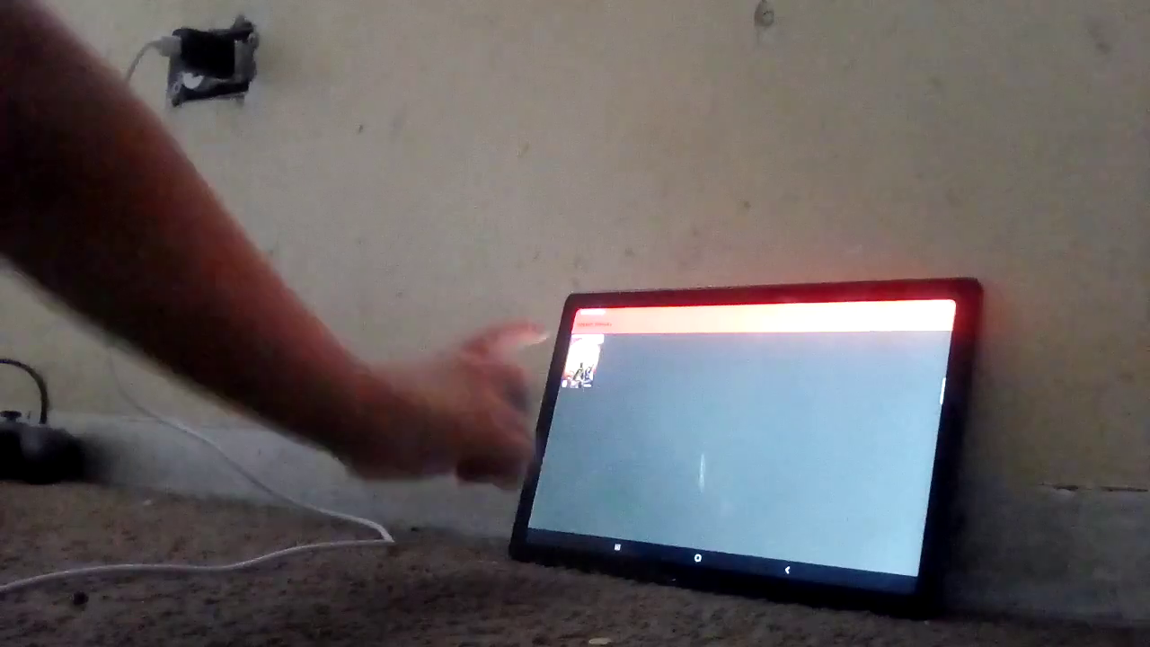
left_click(582, 363)
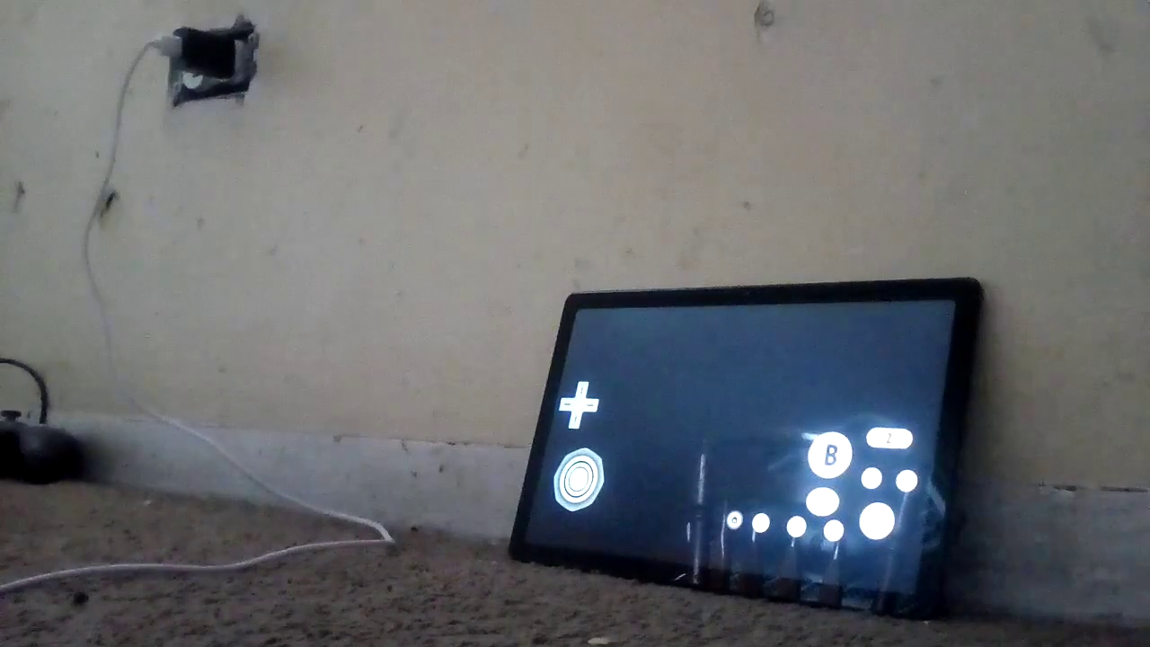